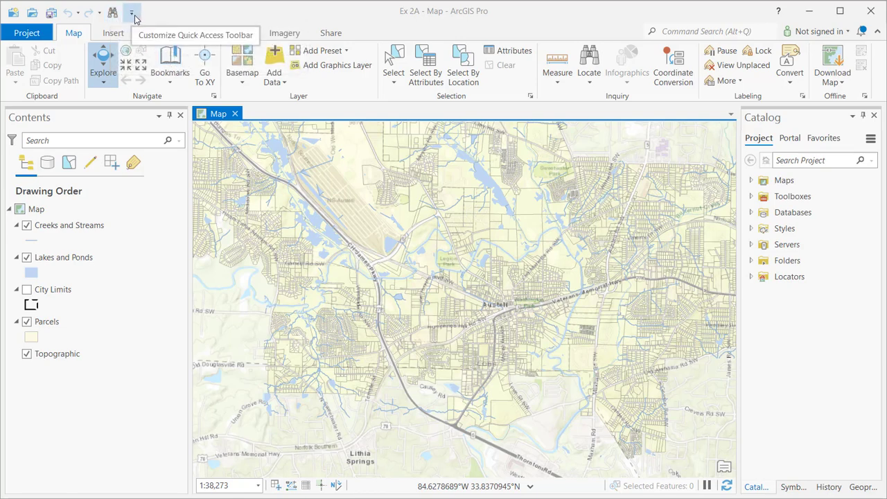
- Remove Locate from the Quick Access Toolbar and add Rectangle Zoom In
{"action": "left_click", "coordinate": [132, 14]}
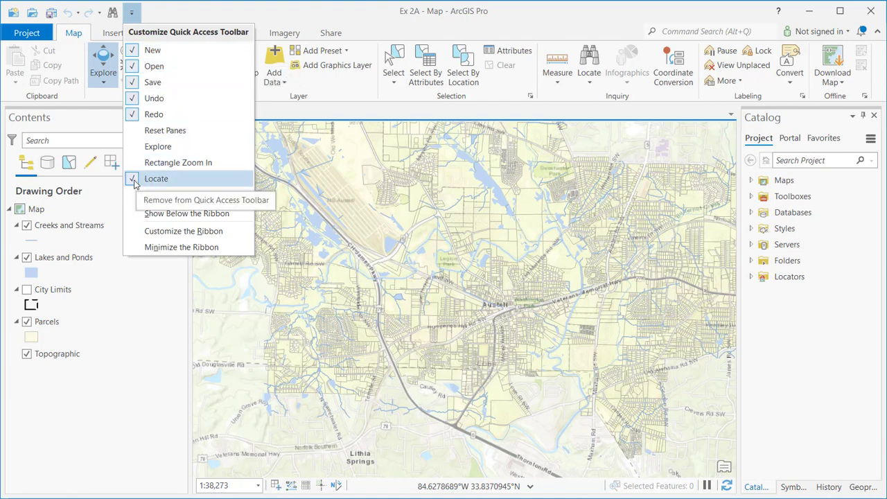
{"action": "left_click", "coordinate": [134, 182]}
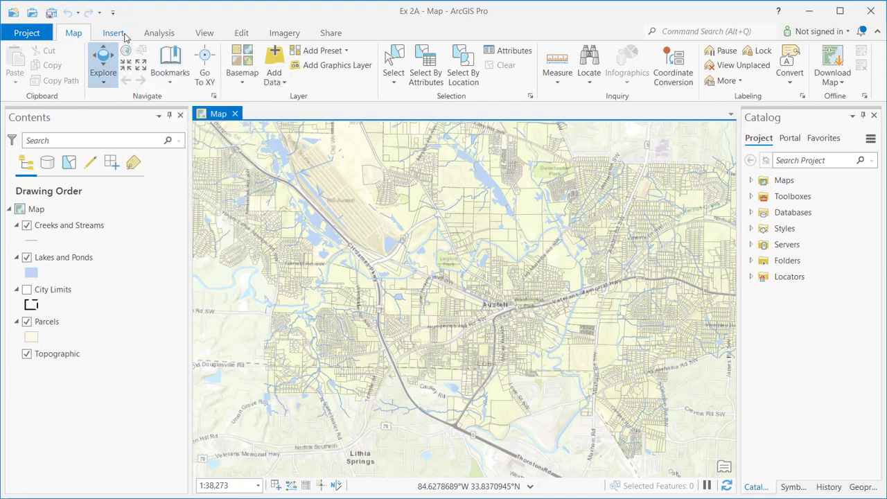
{"action": "left_click", "coordinate": [113, 13]}
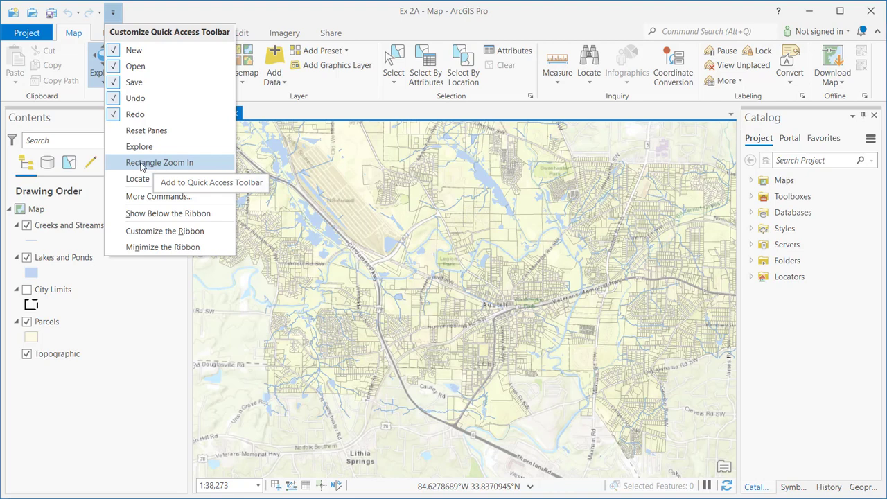
{"action": "left_click", "coordinate": [141, 165]}
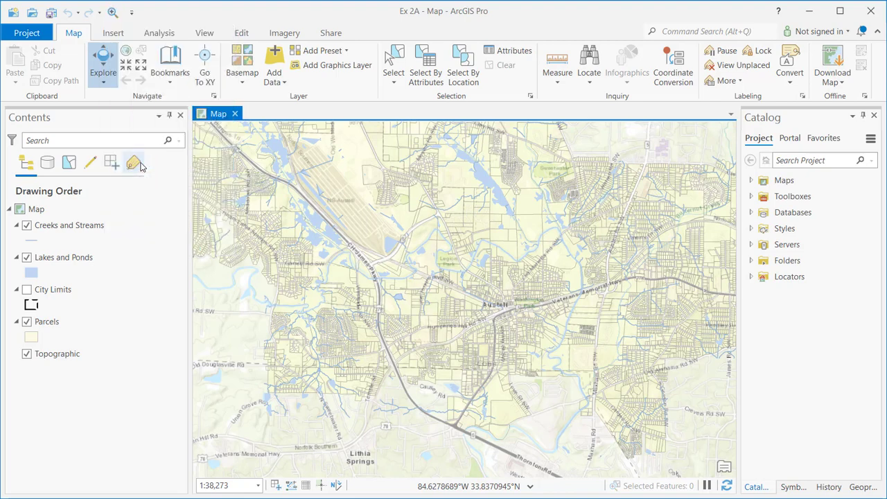
- Examine the additional commands available for the Quick Access Toolbar and leave the options without changing them
{"action": "left_click", "coordinate": [131, 13]}
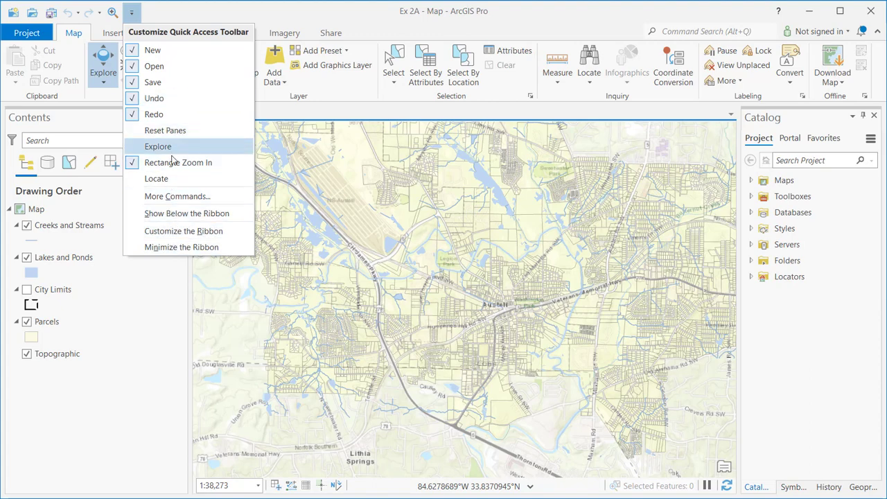
{"action": "left_click", "coordinate": [177, 197]}
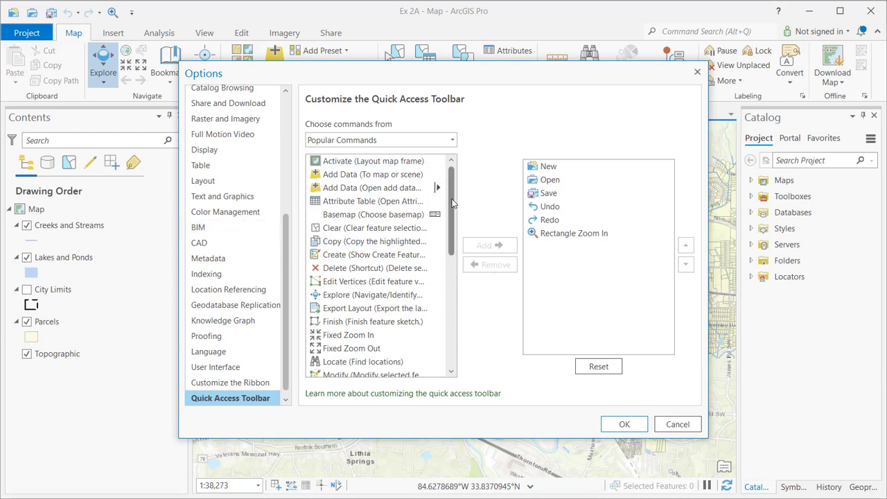
{"action": "left_click", "coordinate": [453, 143]}
{"action": "left_click", "coordinate": [457, 143]}
{"action": "mouse_move", "coordinate": [450, 198]}
{"action": "left_mouse_down"}
{"action": "mouse_move", "coordinate": [455, 324]}
{"action": "mouse_move", "coordinate": [454, 208]}
{"action": "left_mouse_up"}
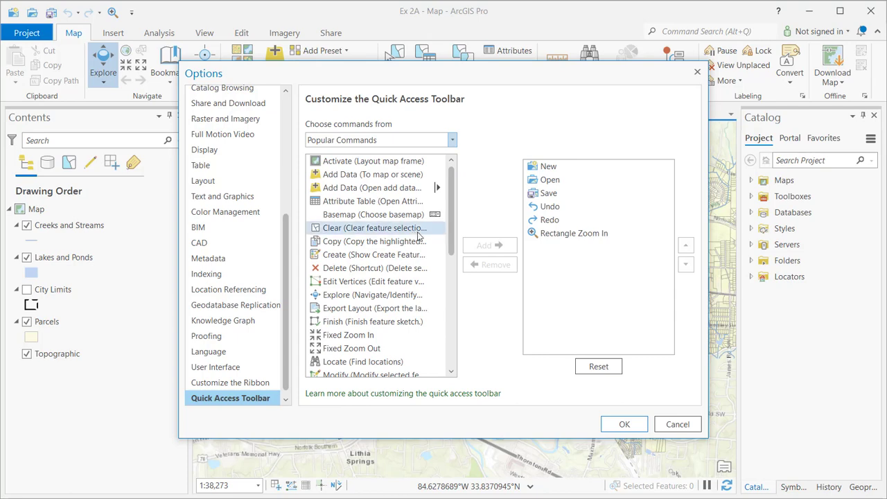
{"action": "left_click", "coordinate": [666, 425]}
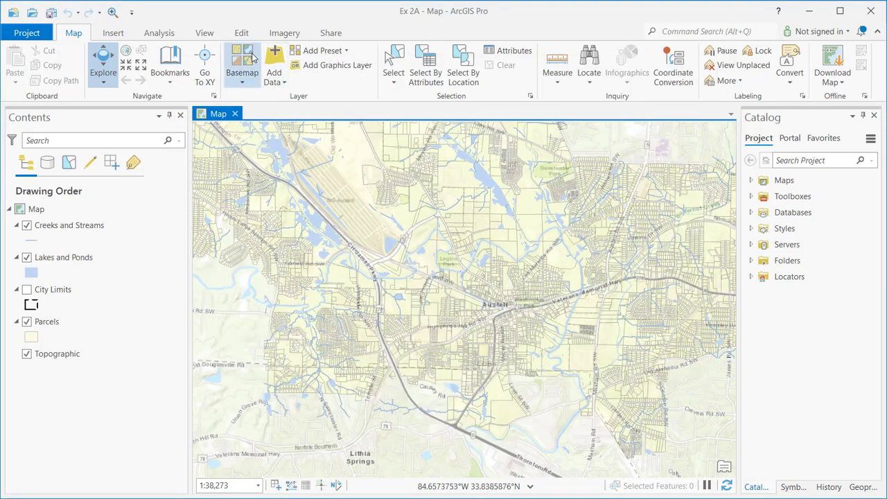
- Minimize the ribbon and restore it to full size
{"action": "left_click", "coordinate": [130, 13]}
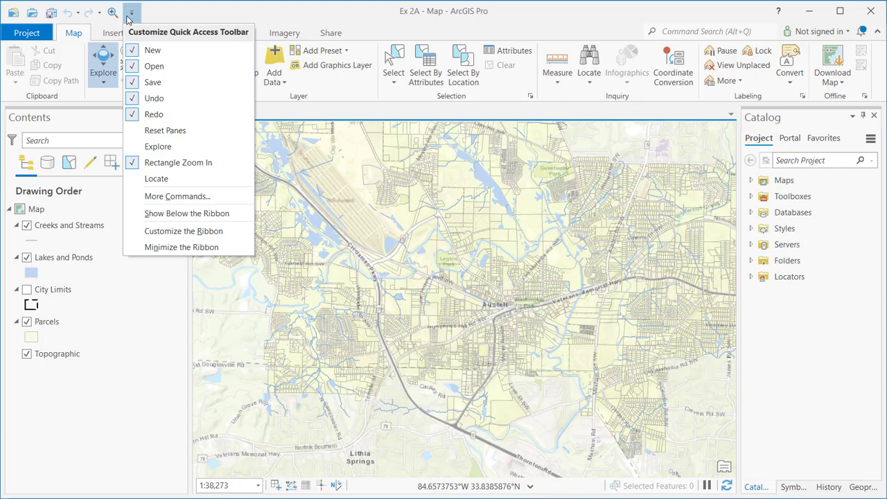
{"action": "left_click", "coordinate": [196, 248]}
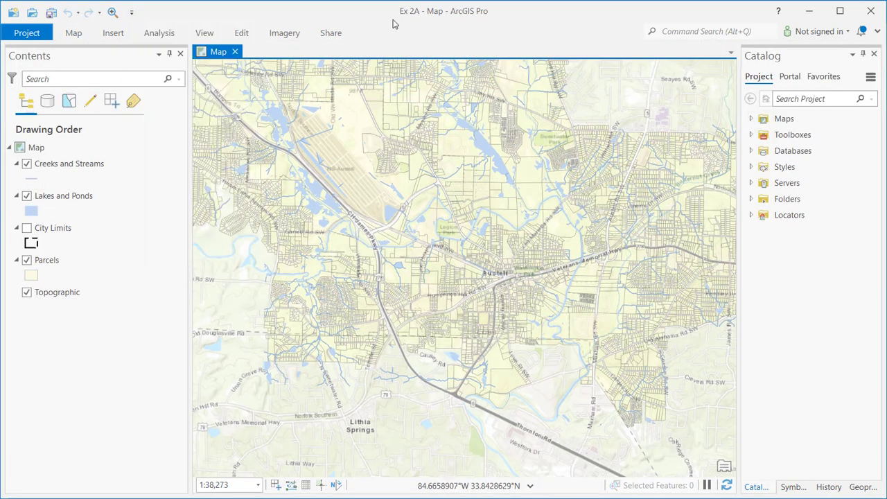
{"action": "left_click", "coordinate": [130, 14]}
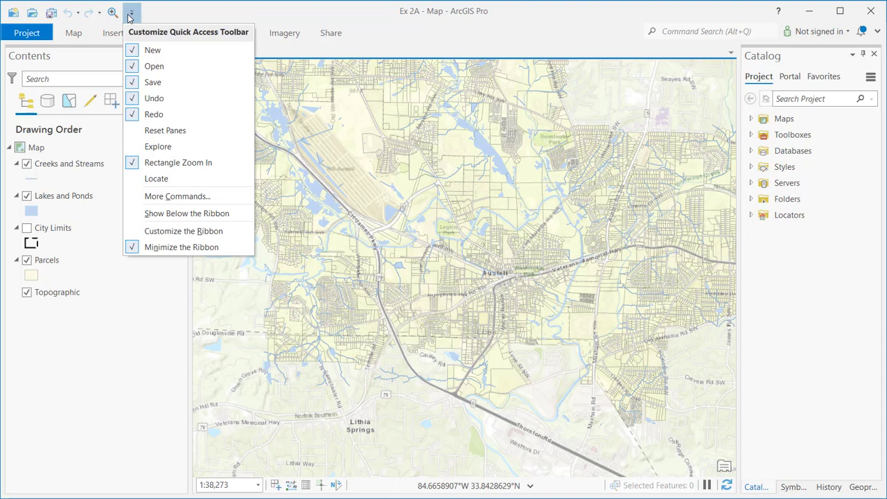
{"action": "left_click", "coordinate": [157, 250]}
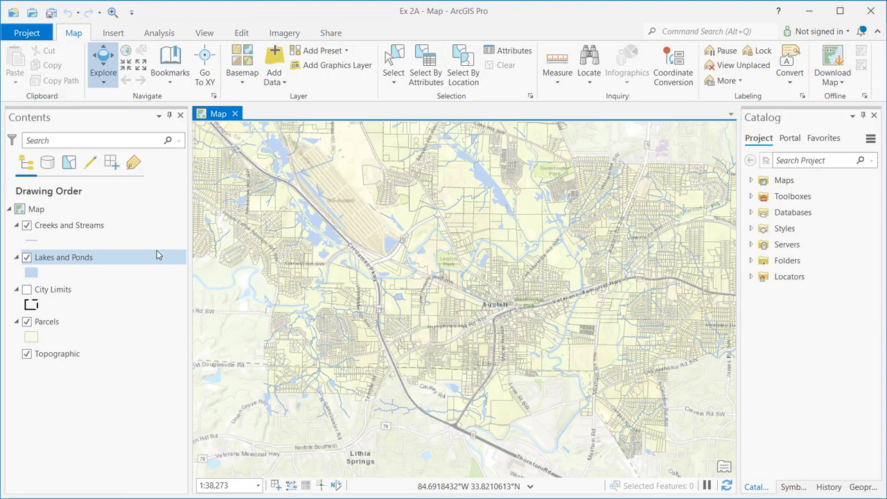
{"action": "left_click", "coordinate": [878, 35]}
{"action": "left_click", "coordinate": [878, 34]}
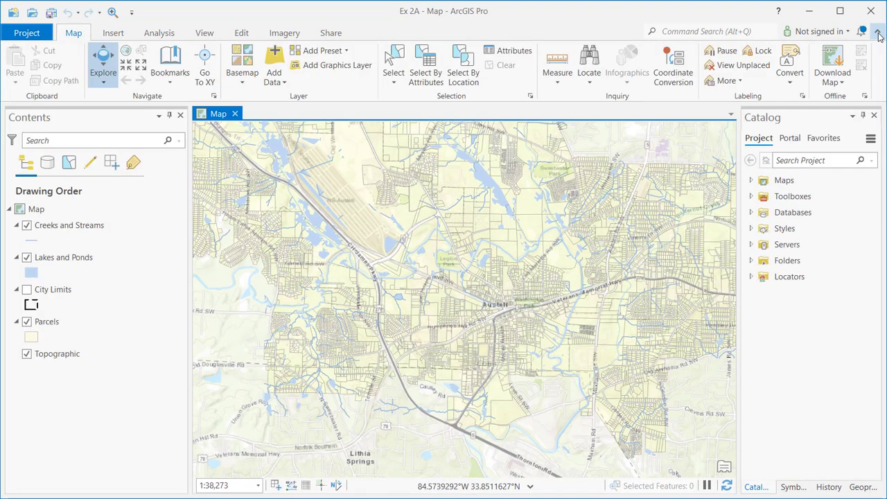
{"action": "left_click", "coordinate": [131, 16]}
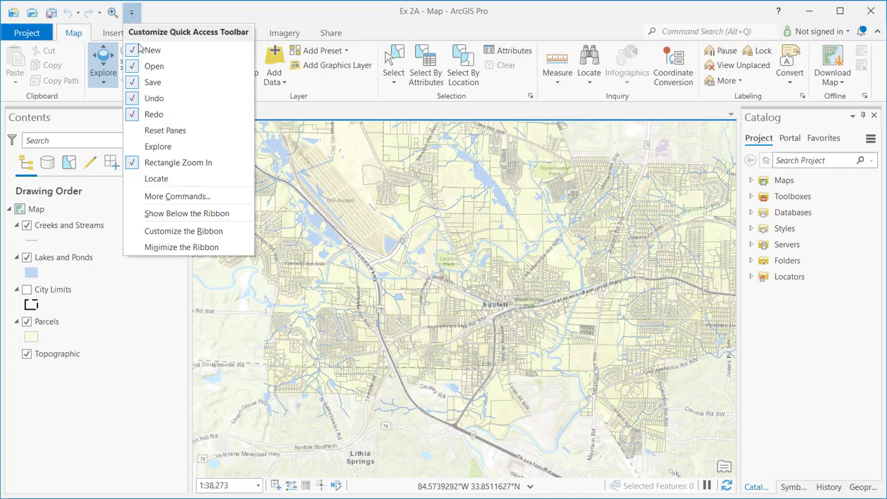
{"action": "left_click", "coordinate": [277, 13]}
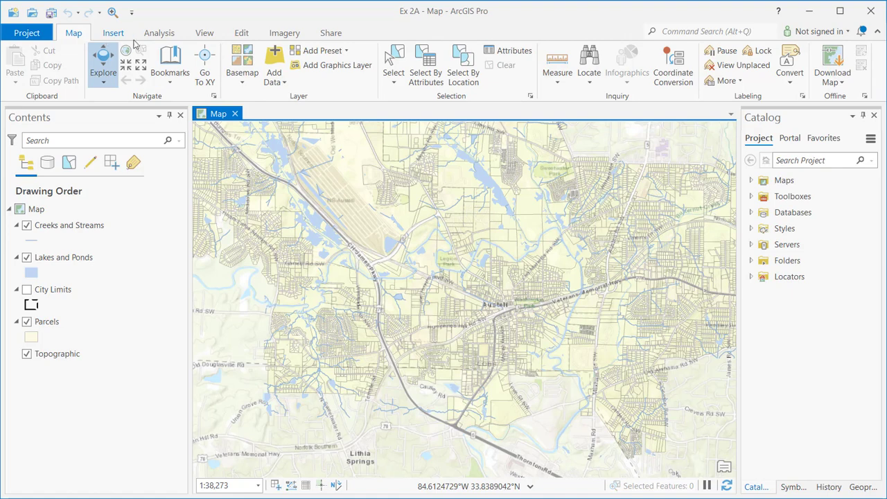
{"action": "left_click", "coordinate": [159, 35]}
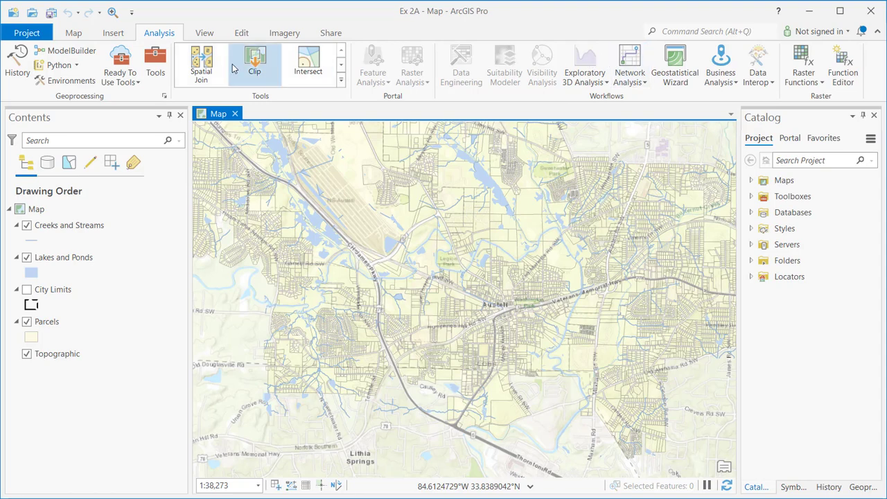
{"action": "left_click", "coordinate": [332, 34]}
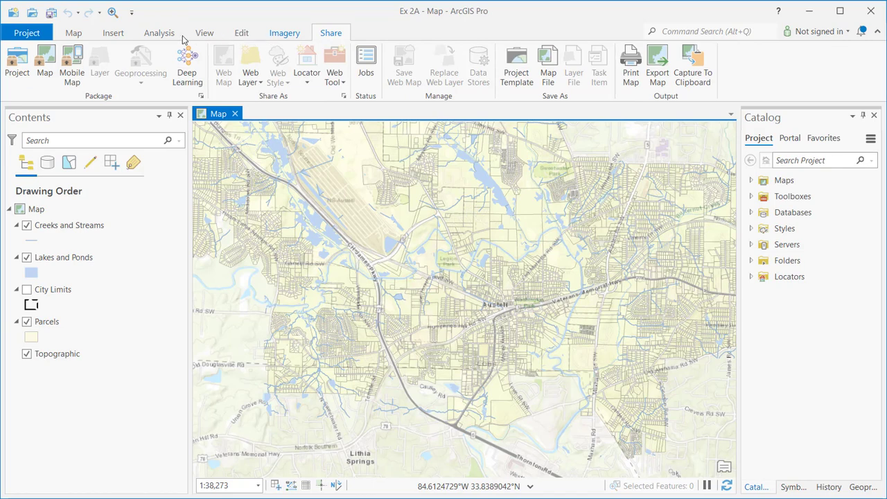
{"action": "scroll", "coordinate": [191, 39], "scroll_direction": "up", "scroll_amount": 1}
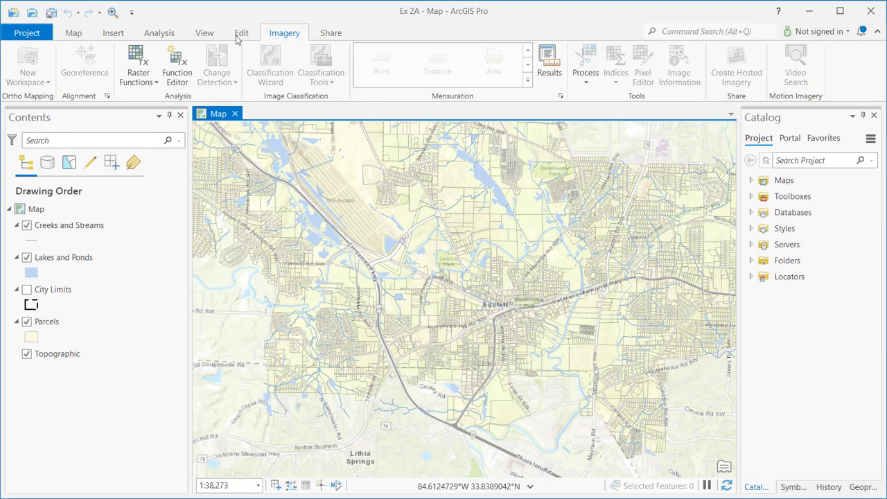
{"action": "left_click", "coordinate": [76, 33]}
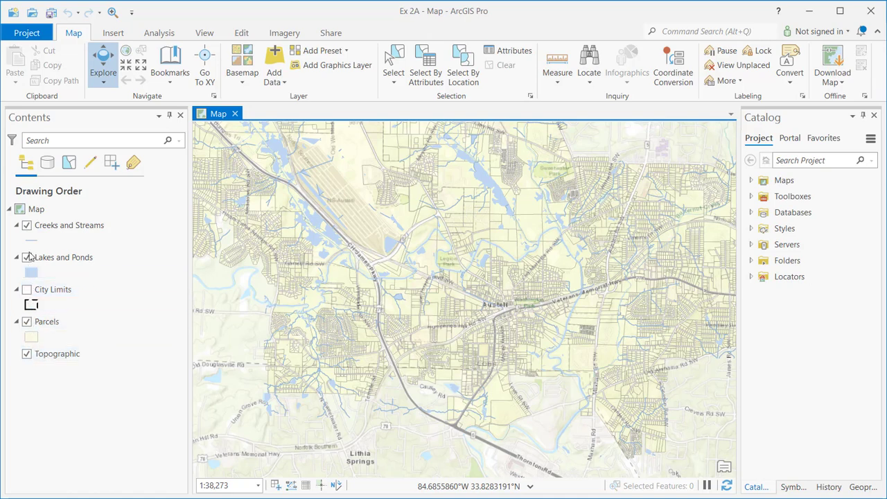
- Turn on the City Limits layer and list the map contents by data source, collapsing the geodatabase group
{"action": "left_click", "coordinate": [28, 290]}
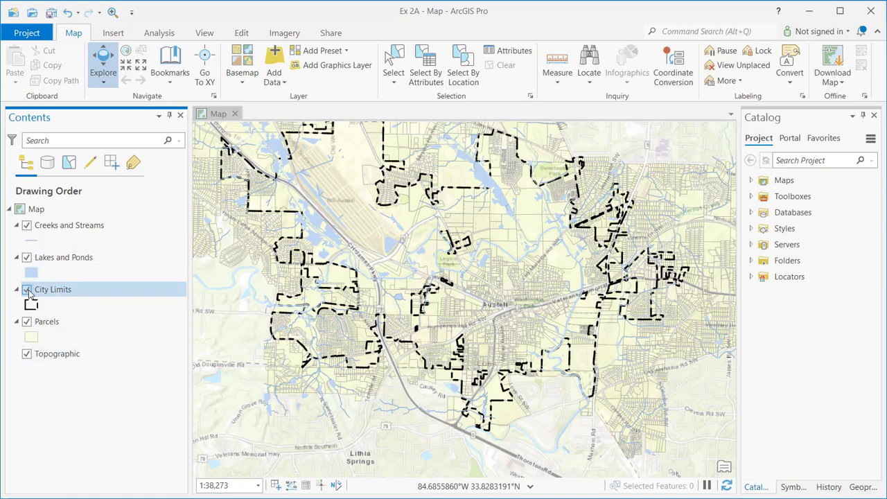
{"action": "left_click", "coordinate": [46, 164]}
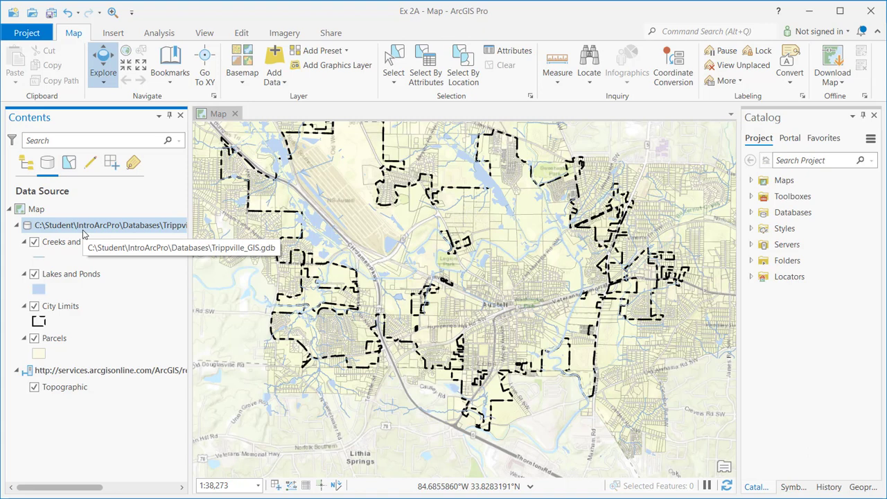
{"action": "left_click", "coordinate": [17, 227]}
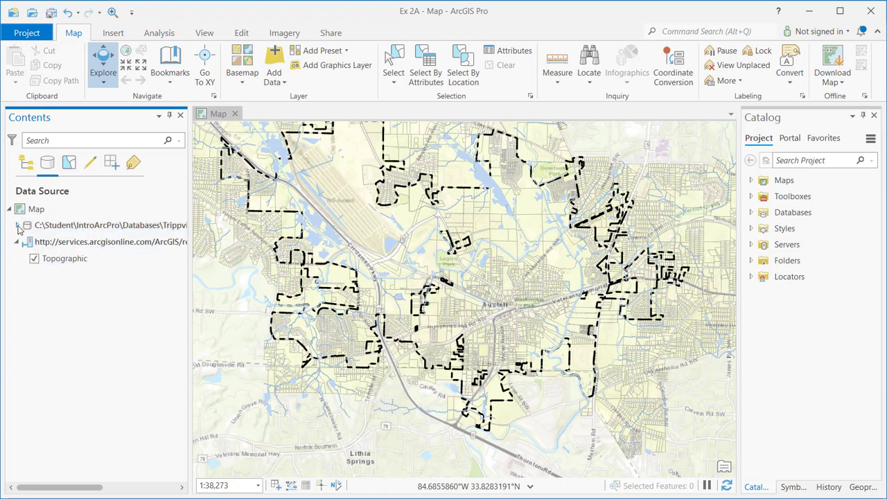
{"action": "left_click", "coordinate": [17, 226]}
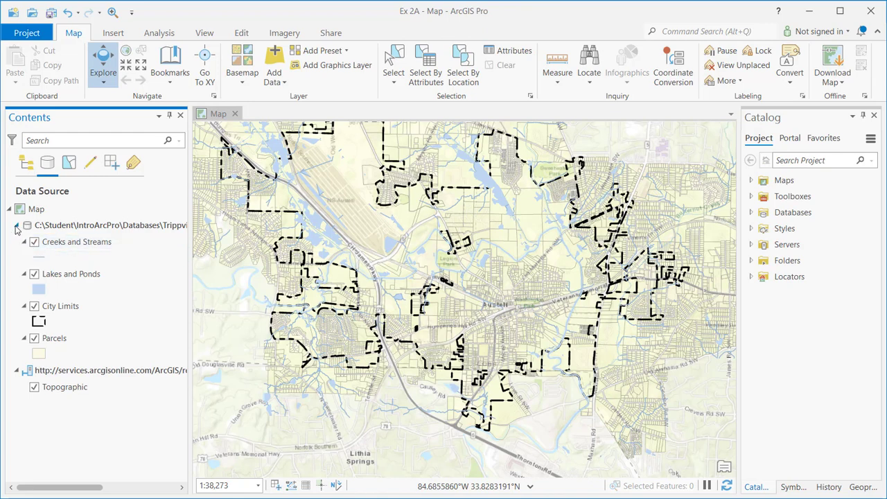
{"action": "left_click", "coordinate": [17, 226]}
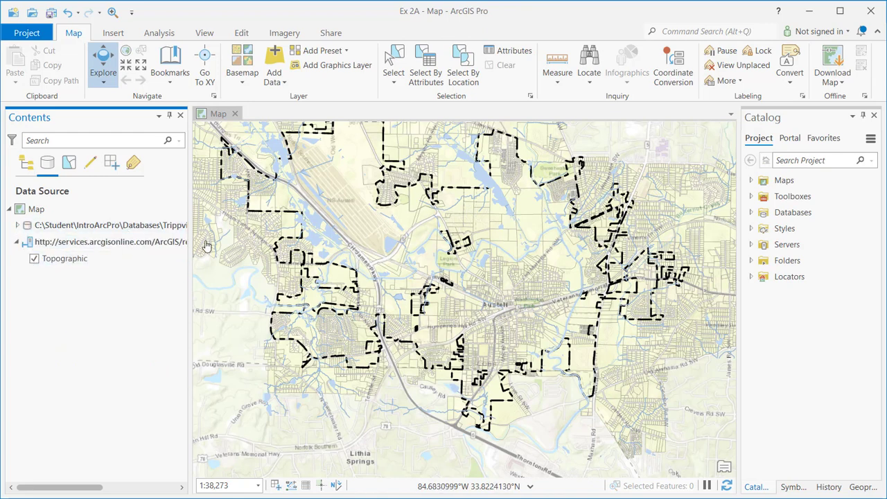
- Widen the Contents pane to show the full geodatabase path and expand the layers stored in Trippville_GIS.gdb
{"action": "left_click_drag", "start_coordinate": [189, 246], "coordinate": [237, 247]}
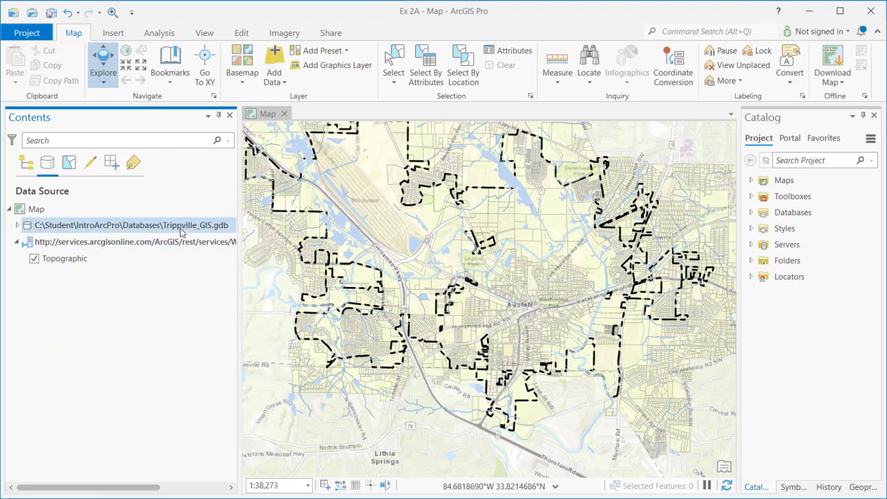
{"action": "left_click", "coordinate": [18, 226]}
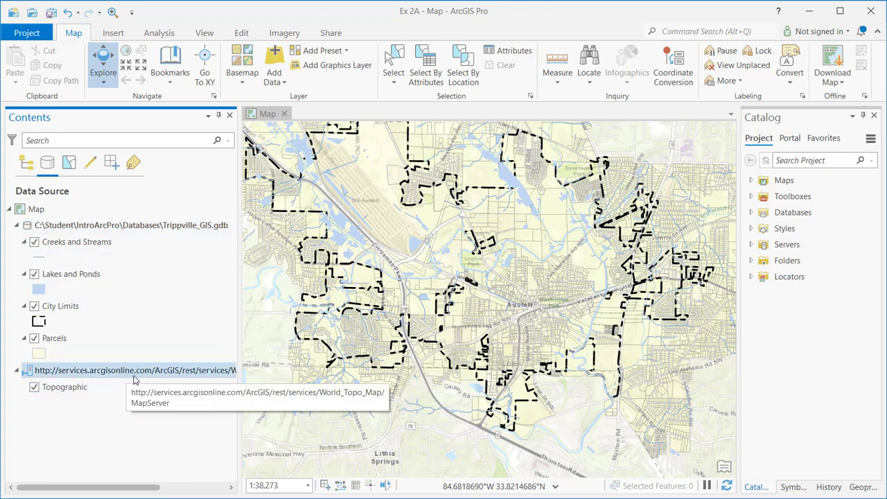
{"action": "left_click", "coordinate": [97, 396]}
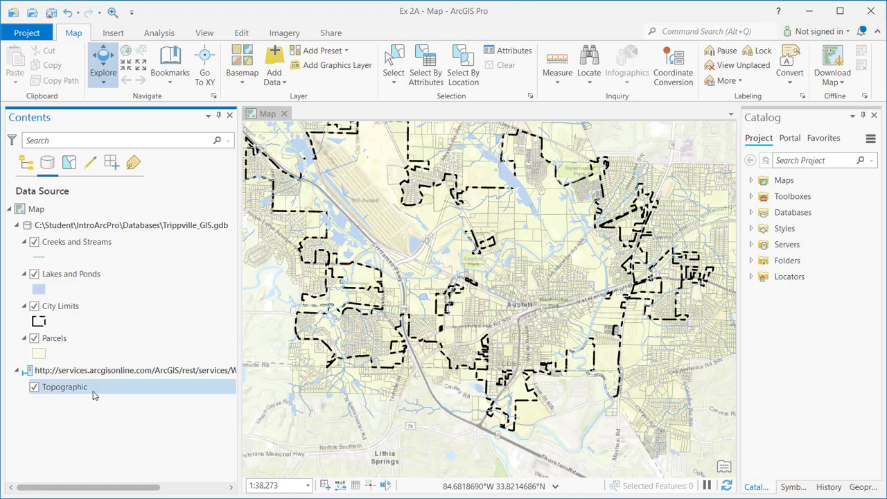
{"action": "left_click", "coordinate": [94, 375]}
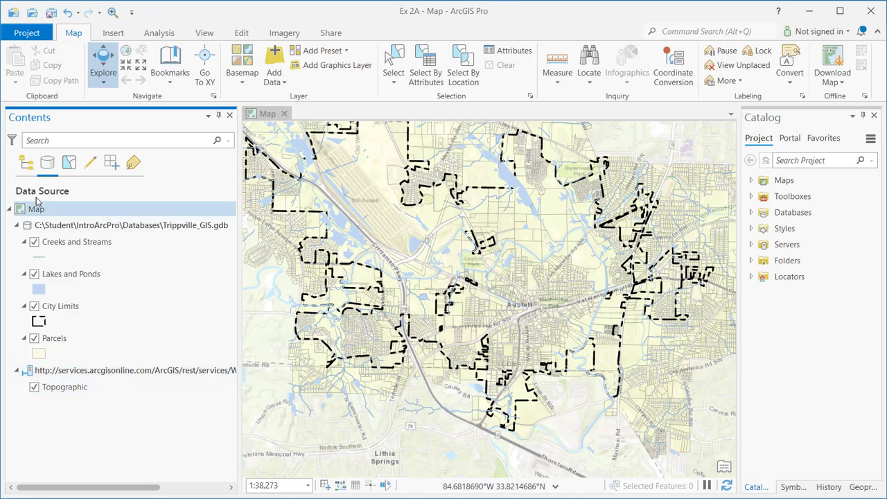
- List the layers by selection and make Parcels the only selectable layer, excluding City Limits, Lakes and Ponds, and Creeks and Streams
{"action": "left_click", "coordinate": [69, 164]}
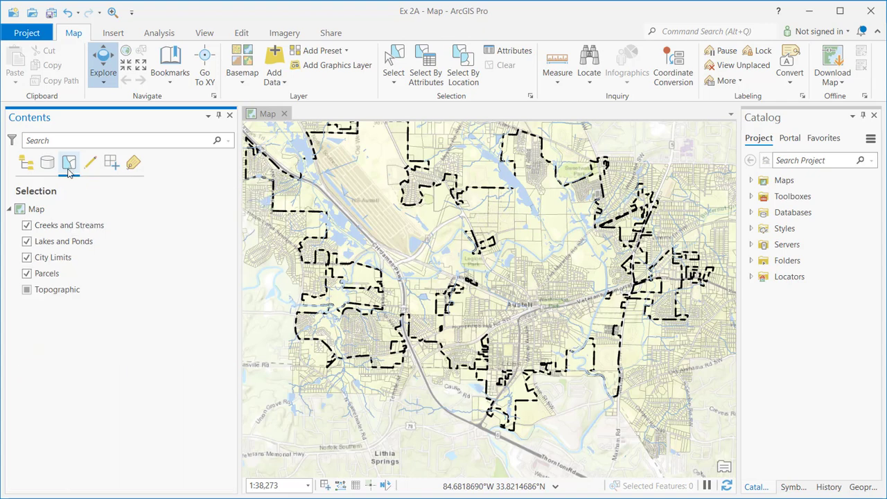
{"action": "left_click", "coordinate": [45, 227]}
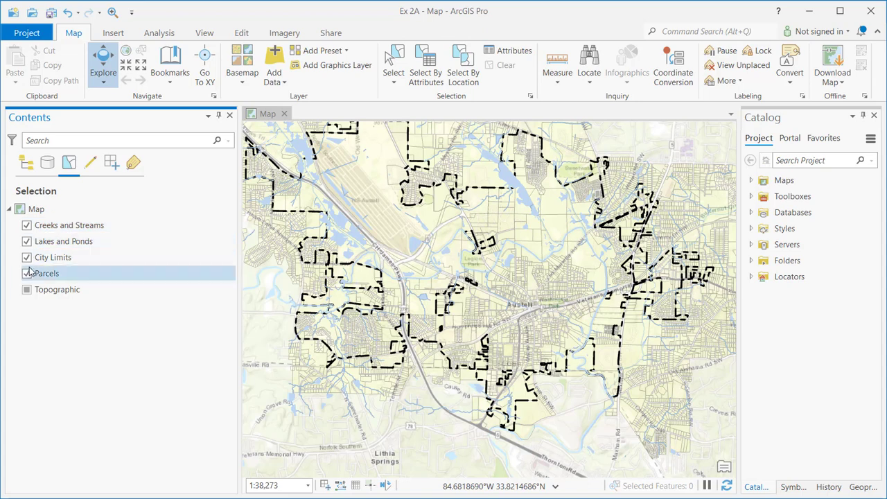
{"action": "left_click", "coordinate": [27, 258]}
{"action": "left_click", "coordinate": [27, 239]}
{"action": "left_click", "coordinate": [26, 225]}
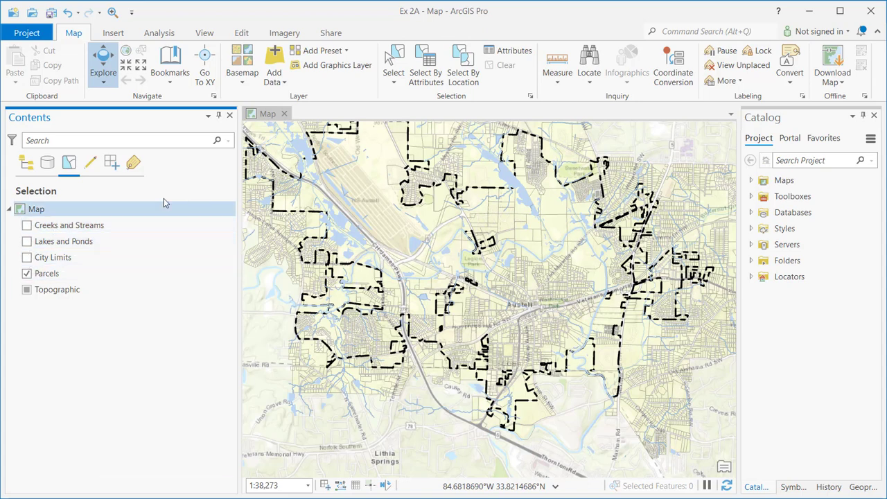
- Select a block of parcels around the Austell label with a rectangle, check the selected feature count, and clear the selection
{"action": "left_click", "coordinate": [393, 70]}
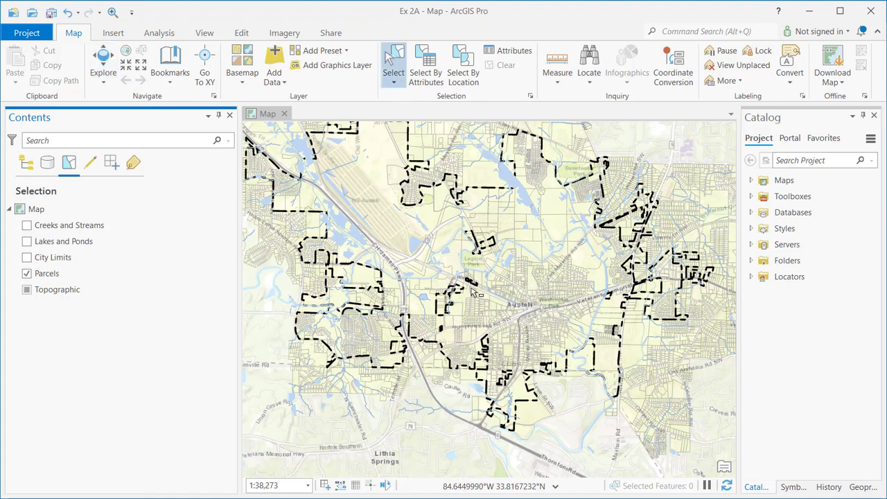
{"action": "left_click_drag", "start_coordinate": [503, 276], "coordinate": [551, 312]}
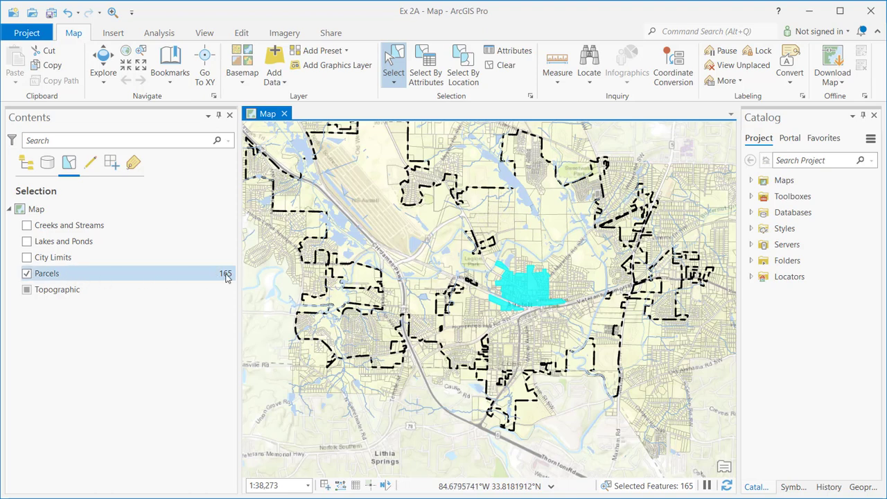
{"action": "mouse_move", "coordinate": [227, 277]}
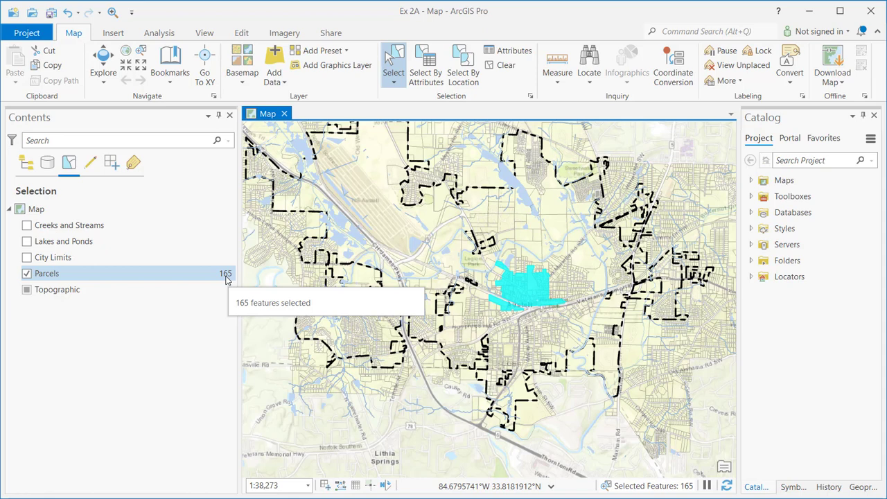
{"action": "left_click", "coordinate": [502, 65]}
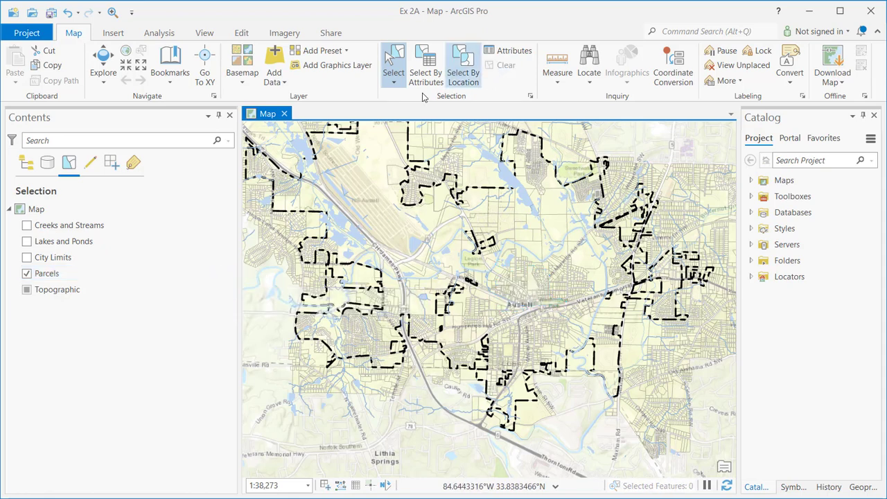
- List the layers by editing and make Parcels the only editable layer, excluding Lakes and Ponds and City Limits
{"action": "left_click", "coordinate": [92, 170]}
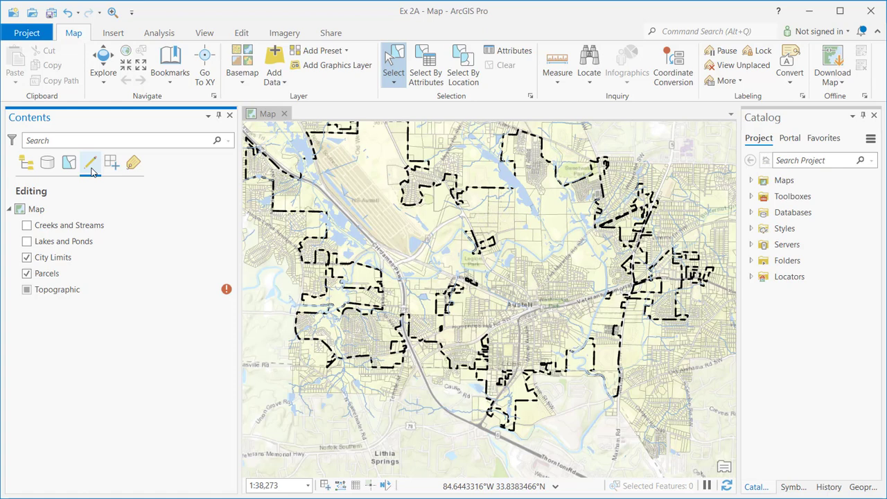
{"action": "left_click", "coordinate": [27, 241]}
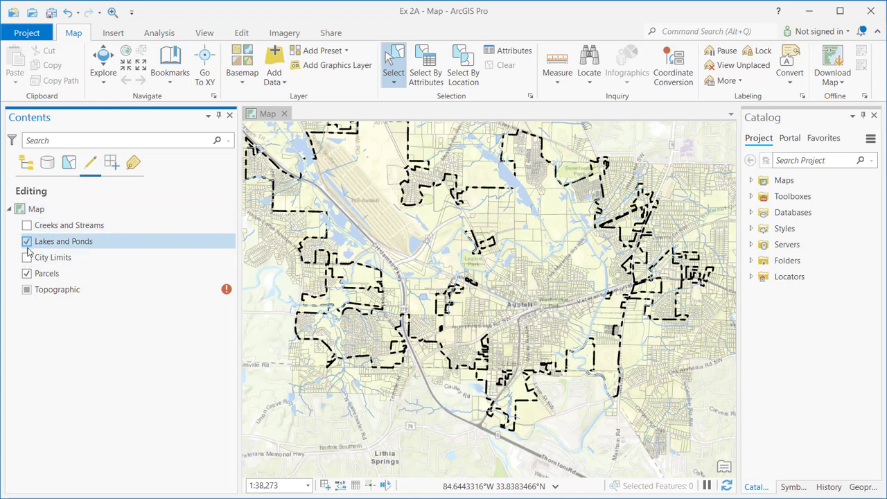
{"action": "left_click", "coordinate": [26, 241]}
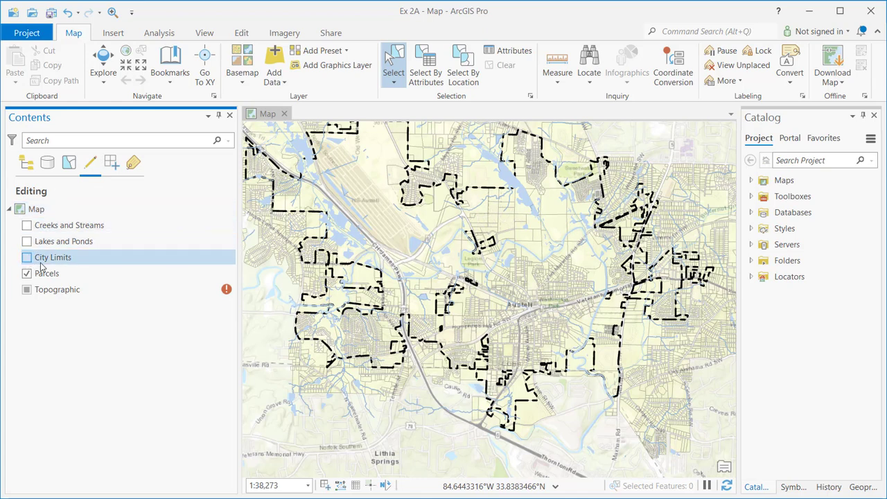
{"action": "left_click", "coordinate": [27, 257]}
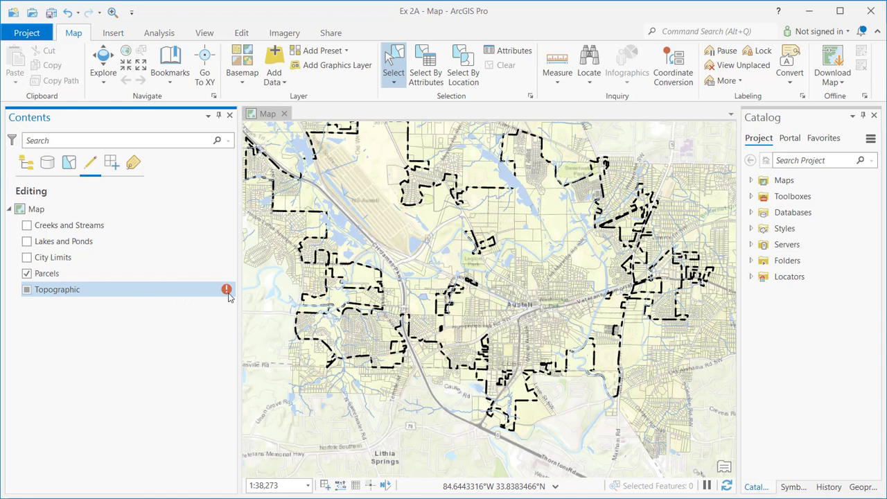
- Check the Topographic layer's editing warning and view the portal sign-in status and options
{"action": "mouse_move", "coordinate": [228, 294]}
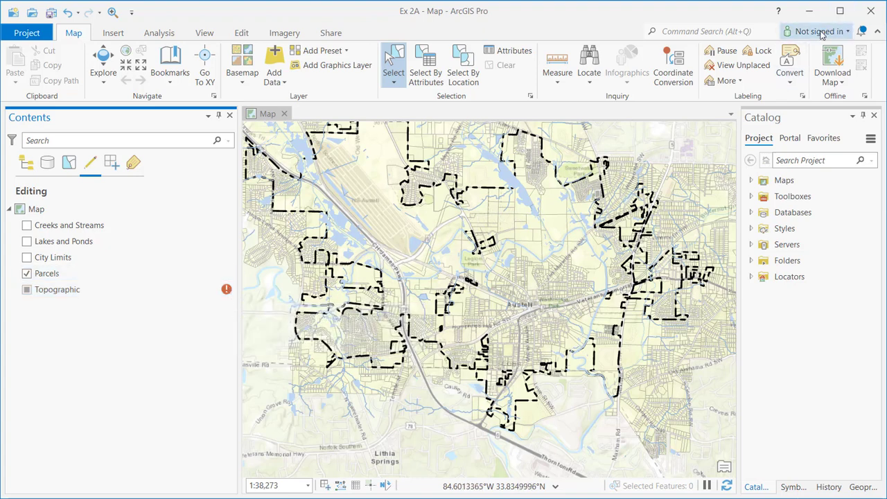
{"action": "left_click", "coordinate": [841, 33]}
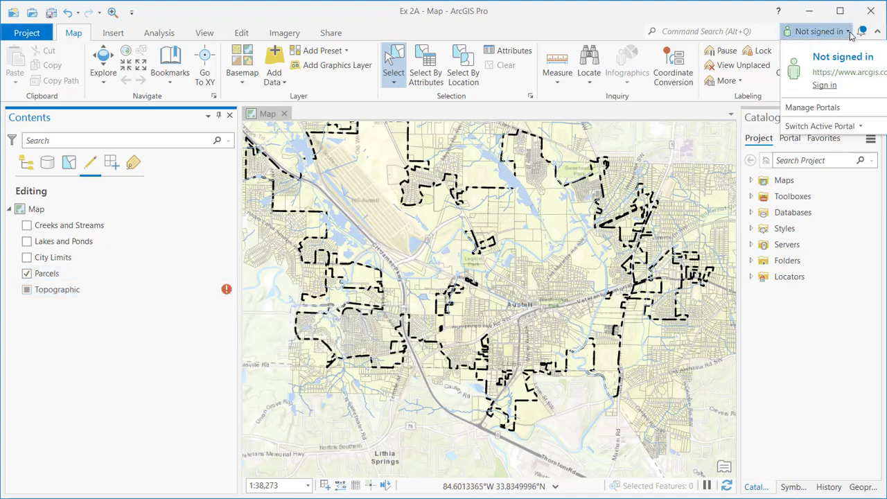
{"action": "left_click", "coordinate": [702, 16]}
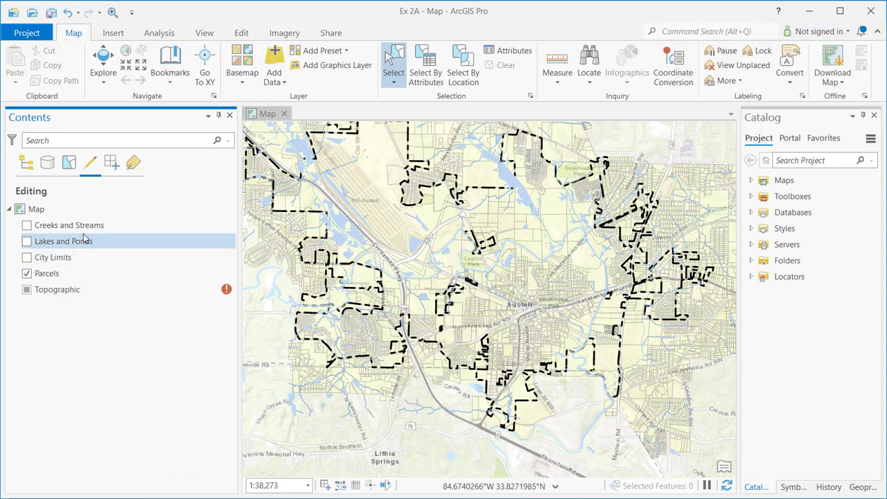
{"action": "left_click", "coordinate": [55, 257]}
{"action": "left_click", "coordinate": [60, 226]}
{"action": "left_click", "coordinate": [55, 257]}
{"action": "left_click", "coordinate": [55, 273]}
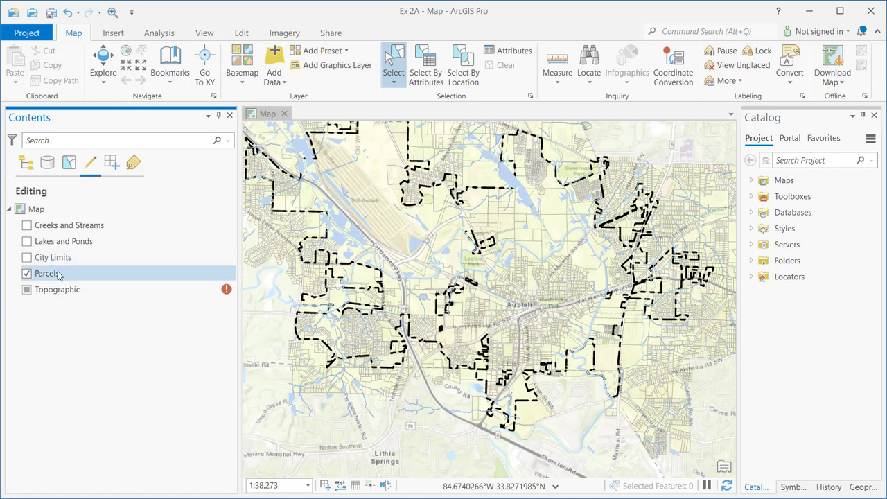
{"action": "left_click", "coordinate": [56, 230]}
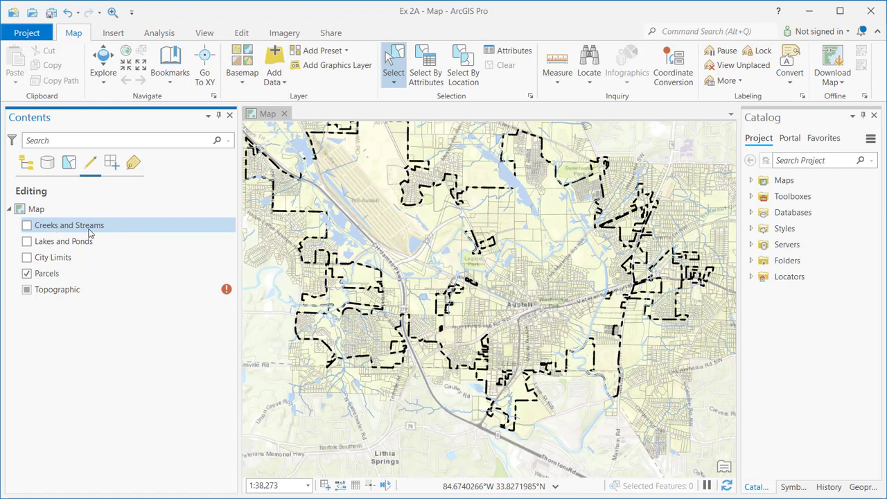
{"action": "left_click", "coordinate": [167, 274]}
{"action": "left_click", "coordinate": [212, 257]}
{"action": "left_click", "coordinate": [203, 239]}
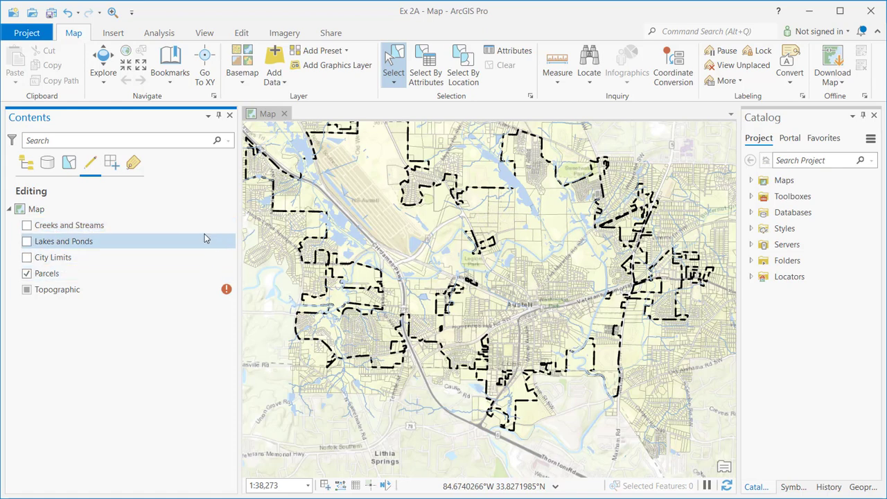
{"action": "left_click", "coordinate": [202, 272]}
{"action": "left_click", "coordinate": [180, 257]}
{"action": "left_click", "coordinate": [154, 241]}
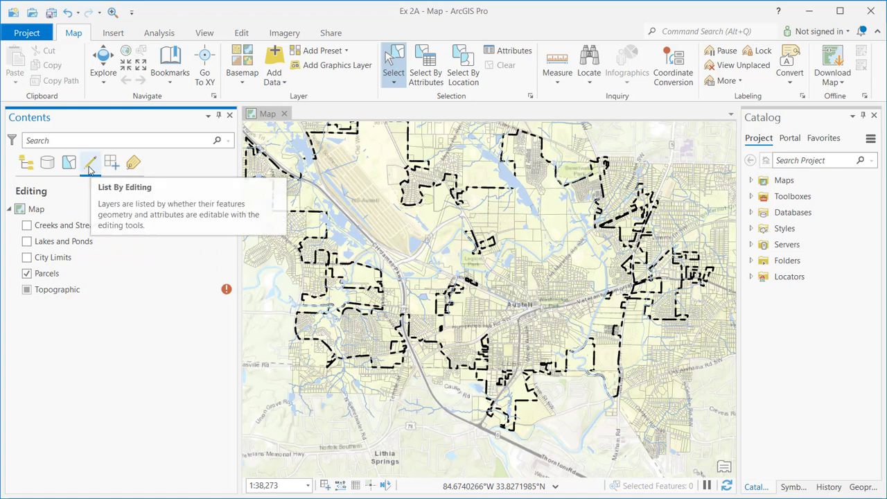
- List the layers by snapping and by labeling to examine their snapping settings and label classes
{"action": "left_click", "coordinate": [111, 163]}
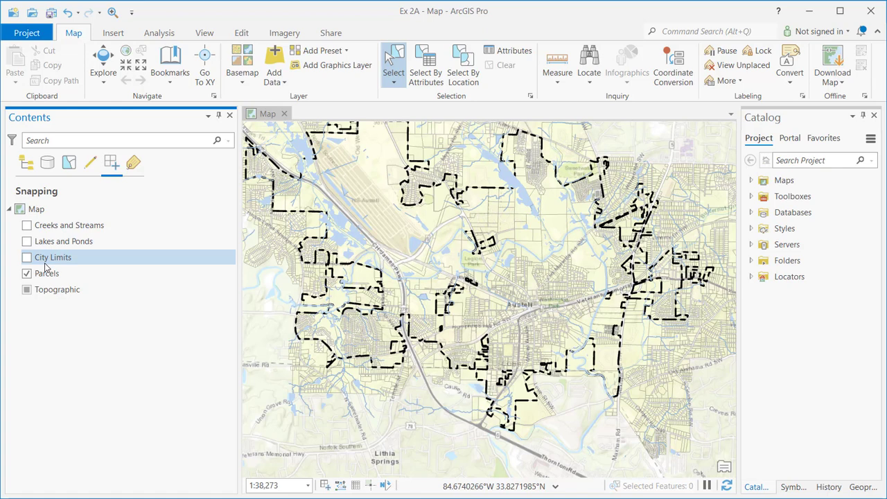
{"action": "left_click", "coordinate": [133, 164]}
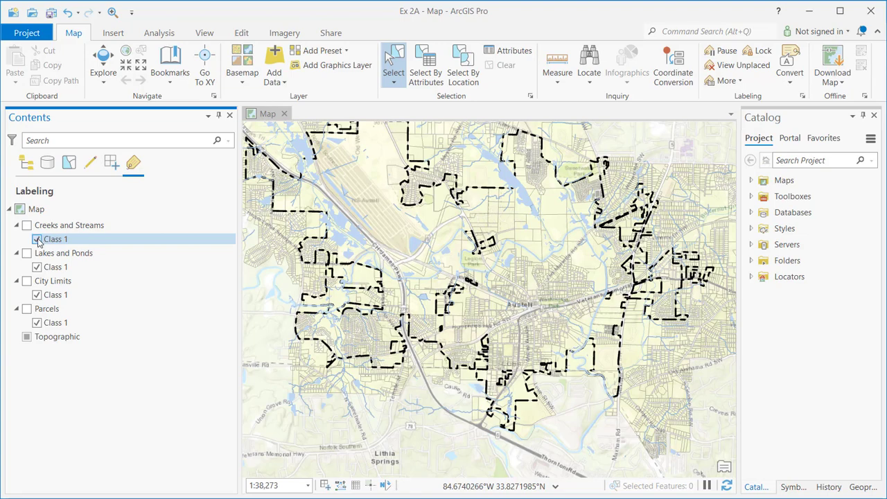
{"action": "left_click", "coordinate": [40, 297]}
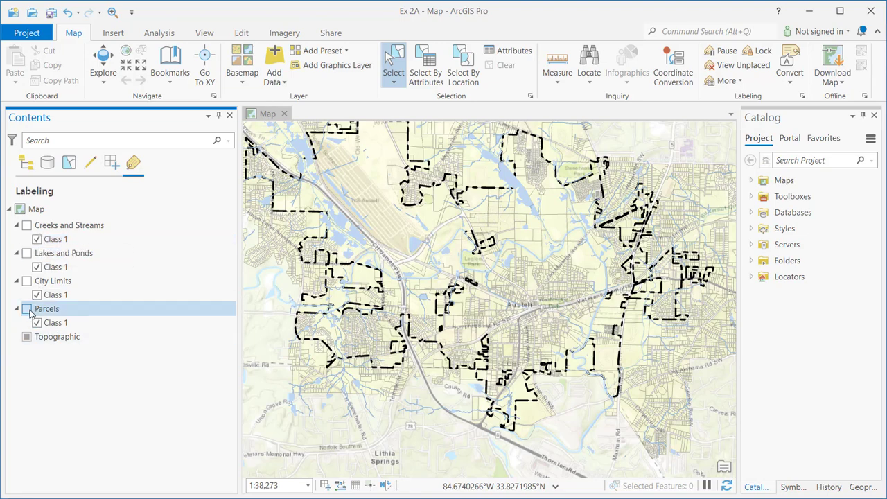
- Turn on labeling for the Parcels layer in the area beside the Austell label
{"action": "scroll", "coordinate": [504, 306], "scroll_direction": "up", "scroll_amount": 5}
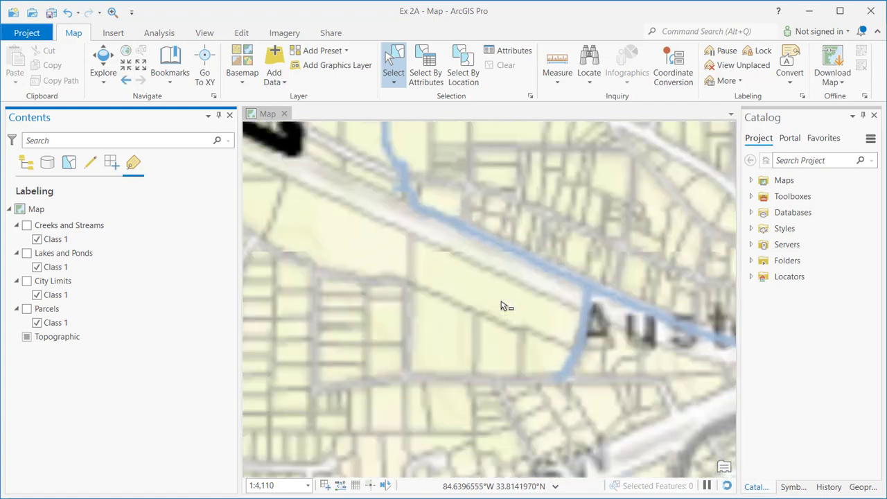
{"action": "scroll", "coordinate": [506, 307], "scroll_direction": "up", "scroll_amount": 1}
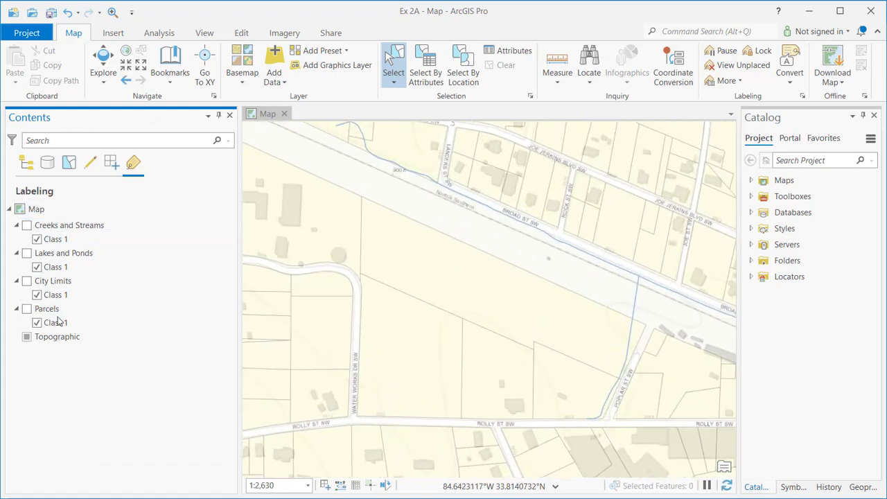
{"action": "left_click", "coordinate": [27, 310]}
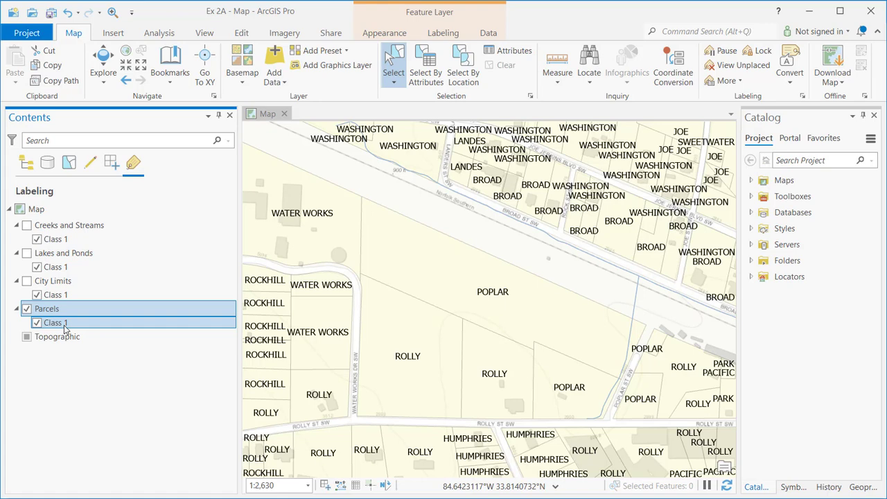
- Open the Parcels labeling settings and check which label classes are available
{"action": "left_click", "coordinate": [446, 35]}
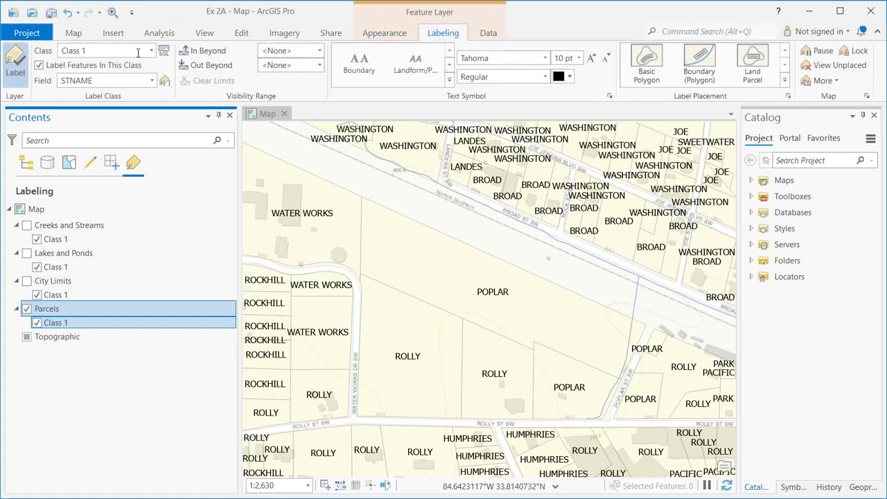
{"action": "left_click", "coordinate": [151, 51]}
{"action": "left_click", "coordinate": [151, 51]}
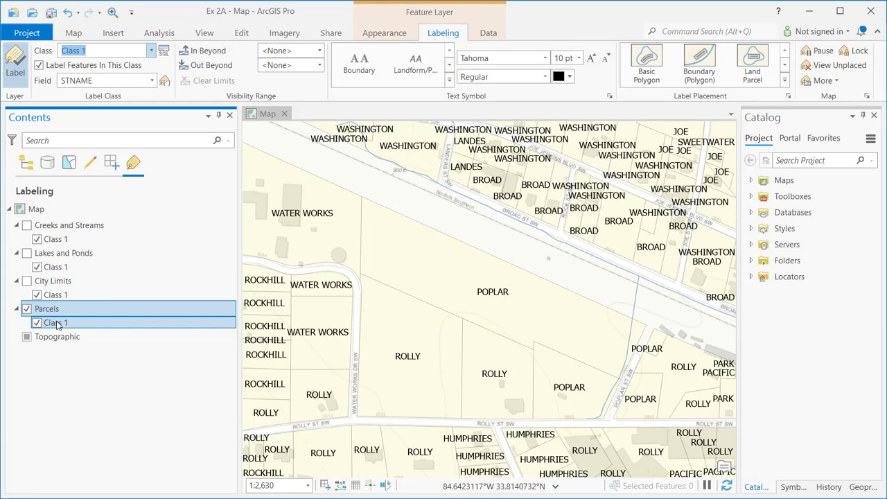
- List the layers by drawing order and turn off feature labeling for Class 1 of Parcels, returning to the map view
{"action": "left_click", "coordinate": [26, 164]}
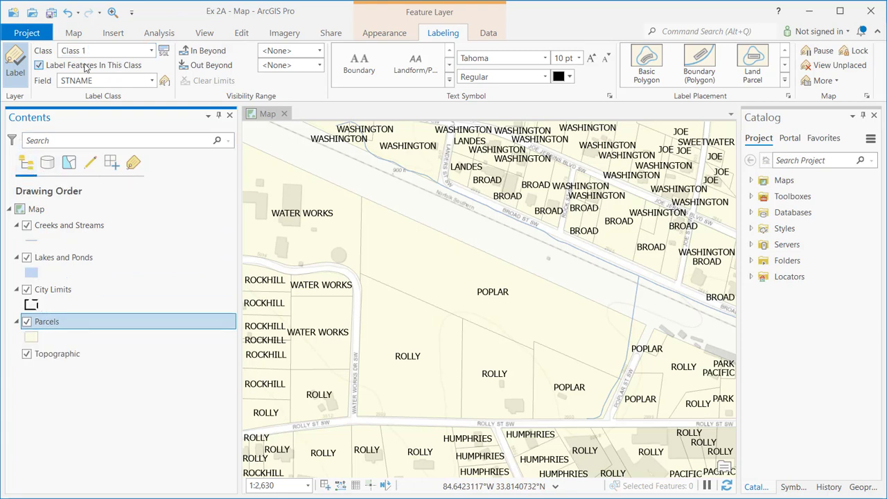
{"action": "left_click", "coordinate": [39, 65]}
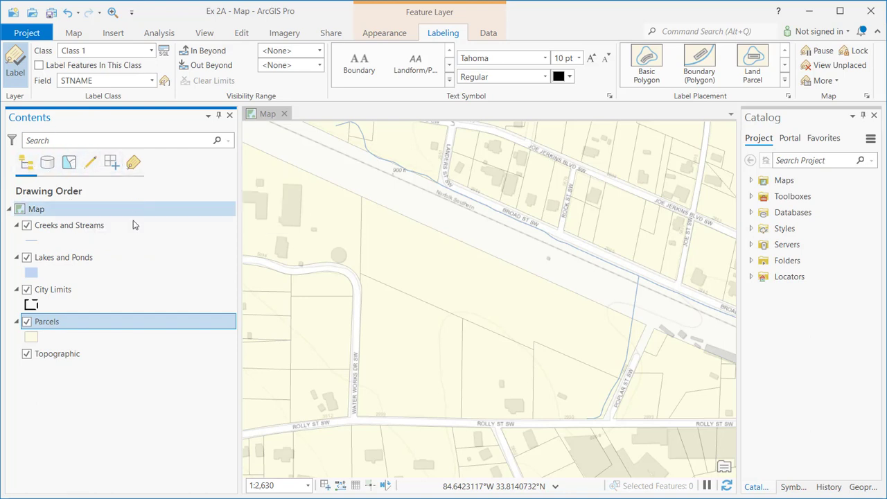
{"action": "left_click", "coordinate": [130, 140]}
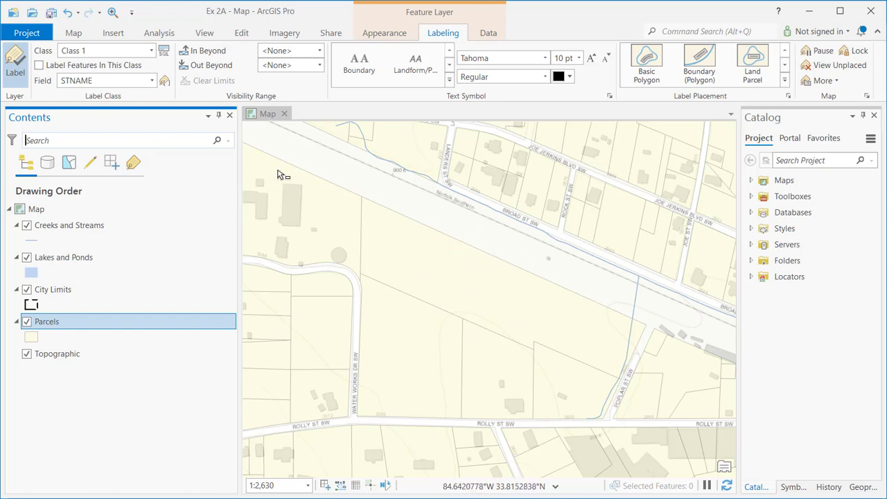
{"action": "left_click", "coordinate": [266, 114]}
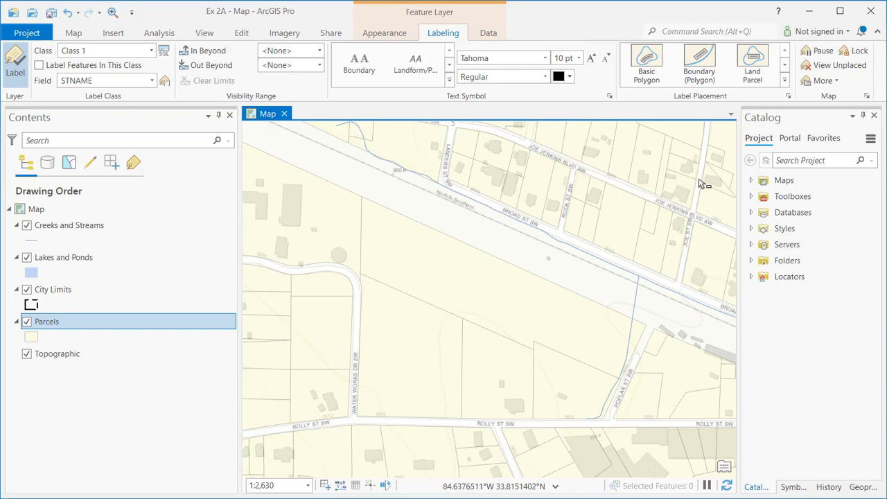
- Expand Maps, Databases, Servers, Folders and Styles in the project's Catalog pane
{"action": "left_click", "coordinate": [751, 180]}
{"action": "left_click", "coordinate": [770, 198]}
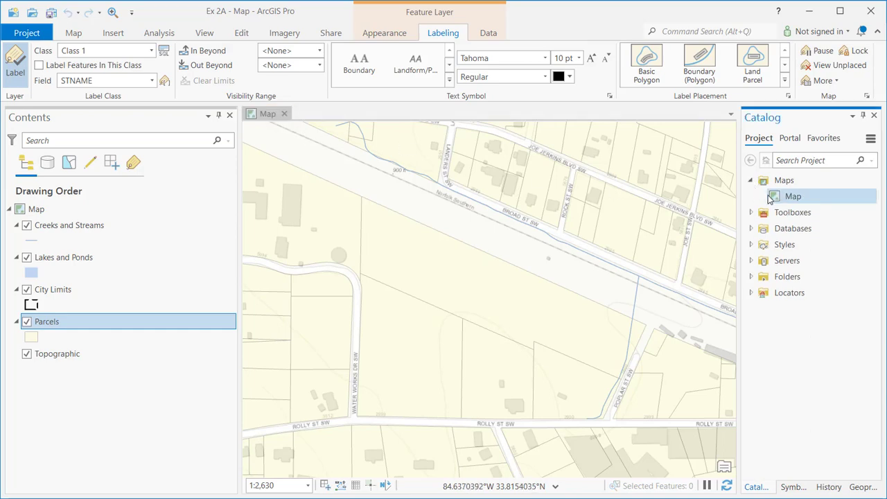
{"action": "scroll", "coordinate": [452, 327], "scroll_direction": "down", "scroll_amount": 1}
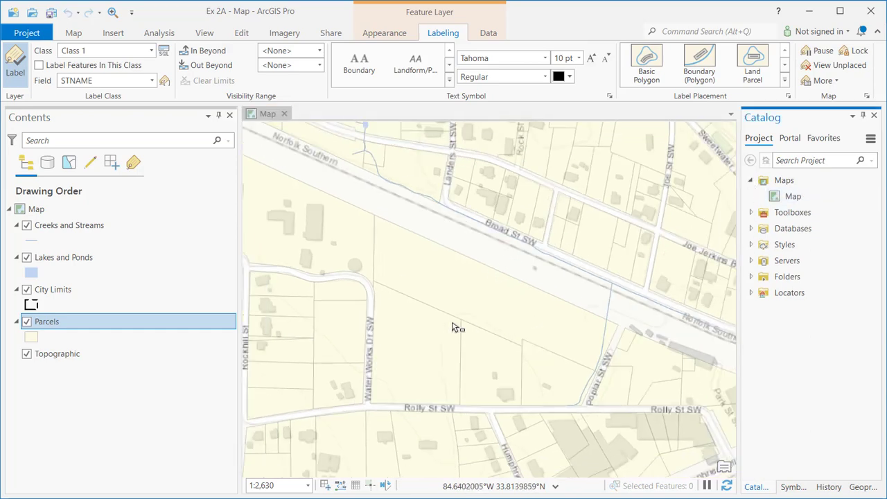
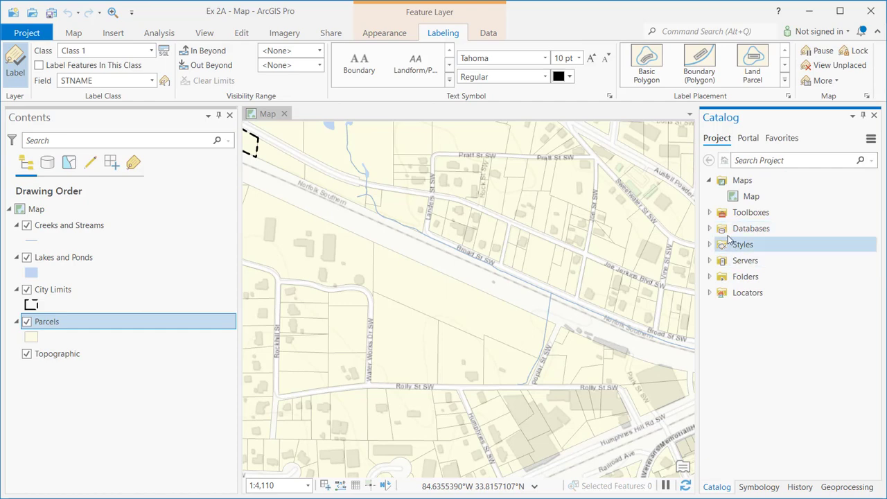
{"action": "left_click", "coordinate": [709, 229]}
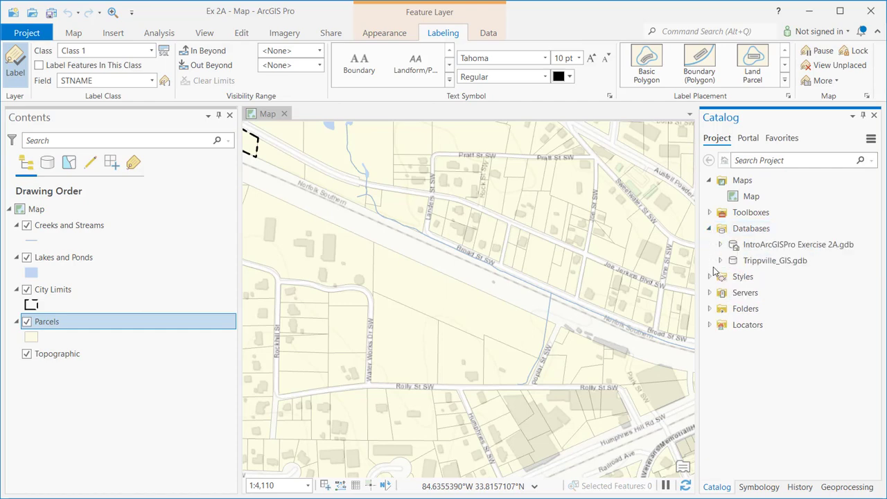
{"action": "left_click", "coordinate": [709, 292]}
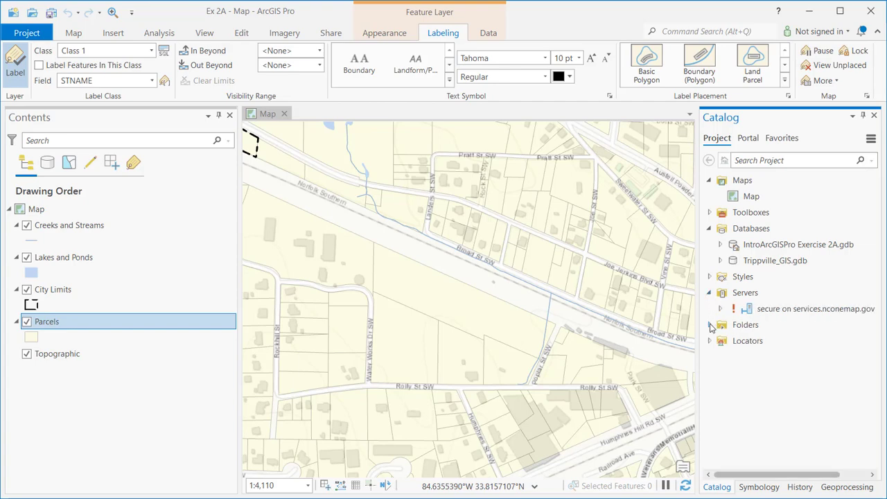
{"action": "left_click", "coordinate": [709, 325]}
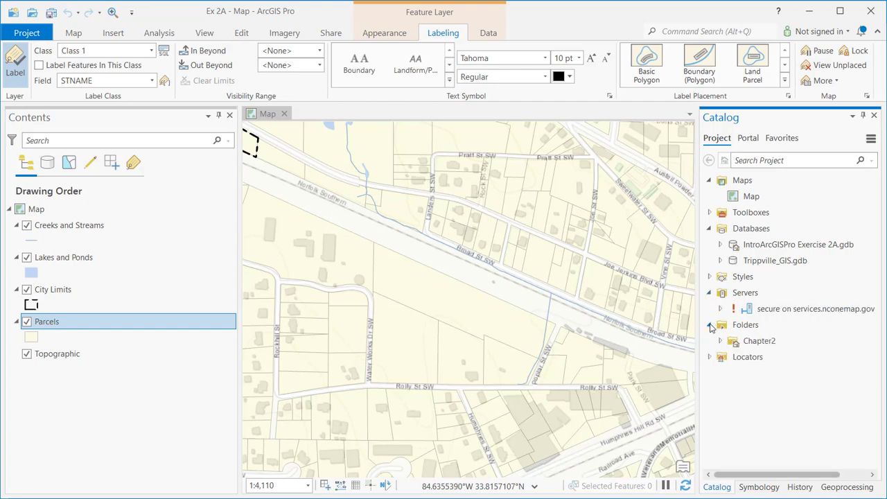
{"action": "left_click", "coordinate": [709, 277]}
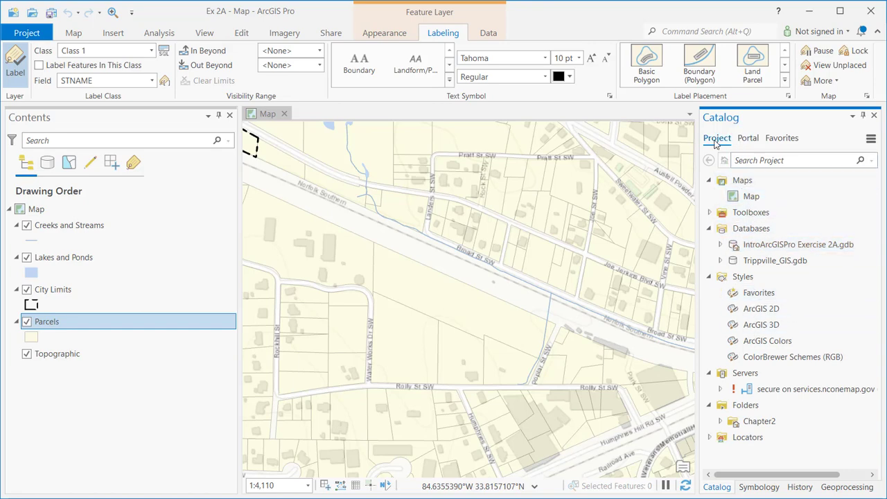
- Show the Catalog favorites, examine the contents and file details of UnionCity.gdb, and collapse it again
{"action": "left_click", "coordinate": [783, 142]}
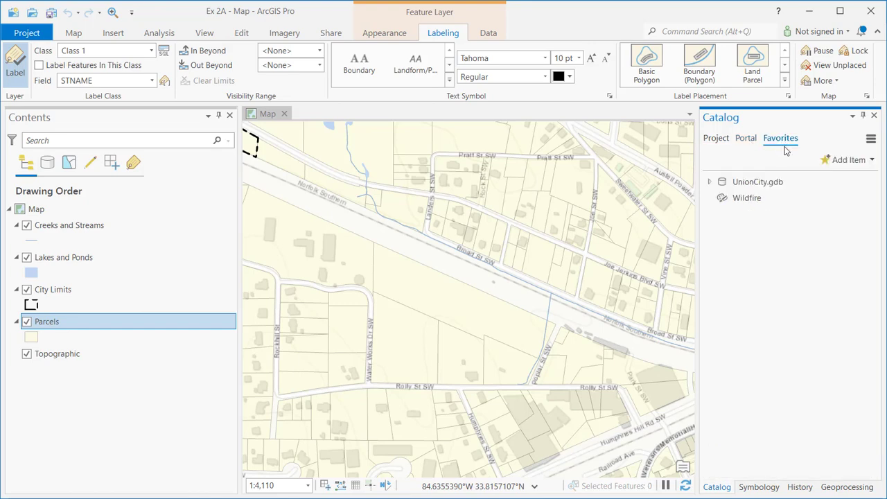
{"action": "left_click", "coordinate": [781, 199]}
{"action": "left_click", "coordinate": [782, 184]}
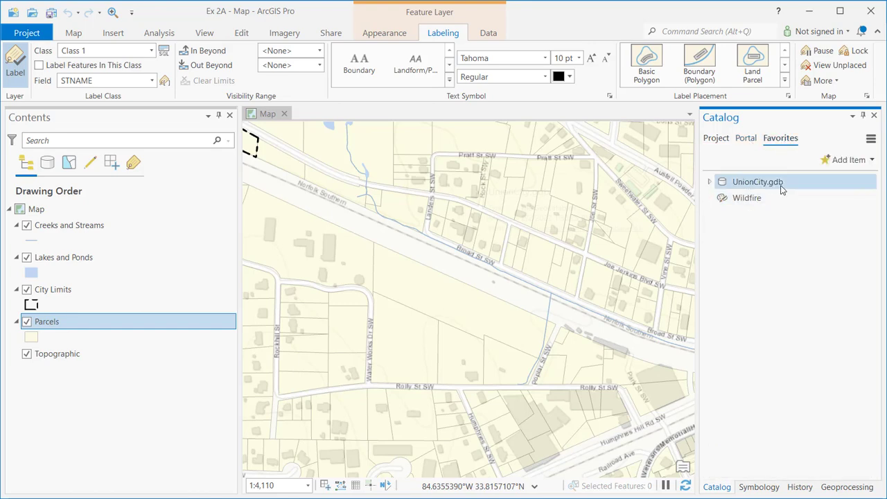
{"action": "mouse_move", "coordinate": [782, 189]}
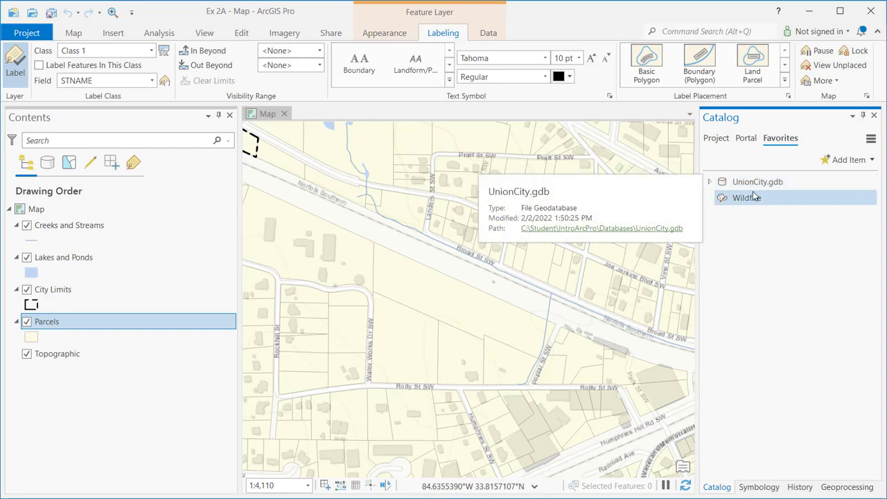
{"action": "left_click", "coordinate": [710, 182]}
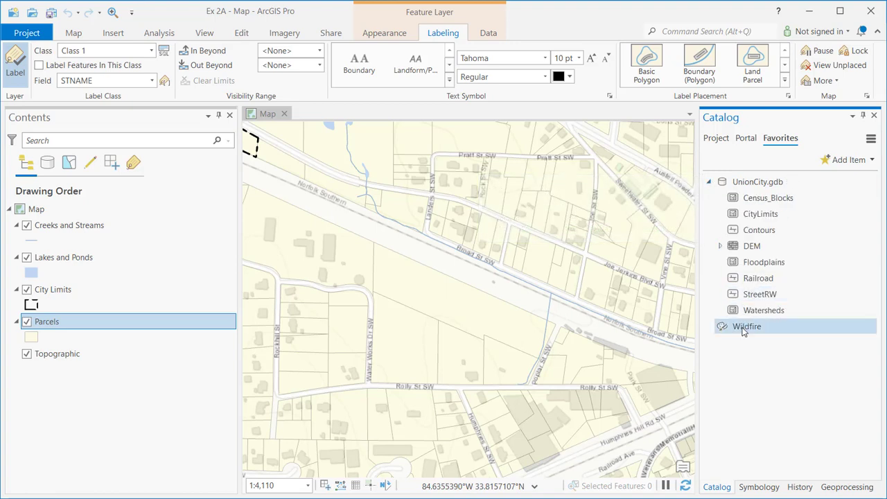
{"action": "left_click", "coordinate": [714, 182]}
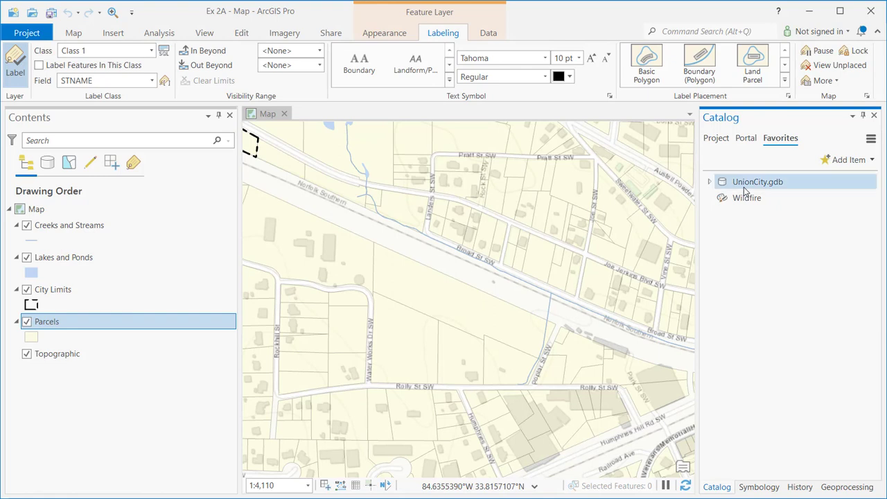
{"action": "mouse_move", "coordinate": [745, 191]}
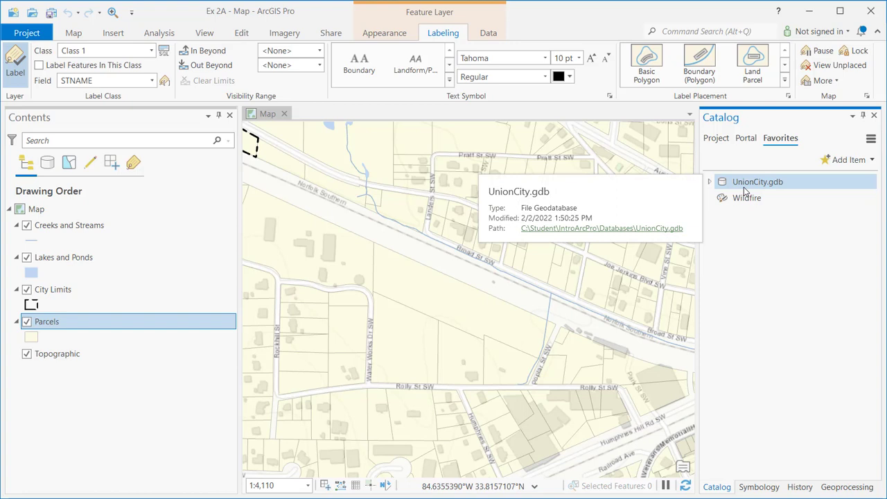
- Review the item types that can be added to favorites, and return to the project items and the map tools
{"action": "left_click", "coordinate": [872, 160]}
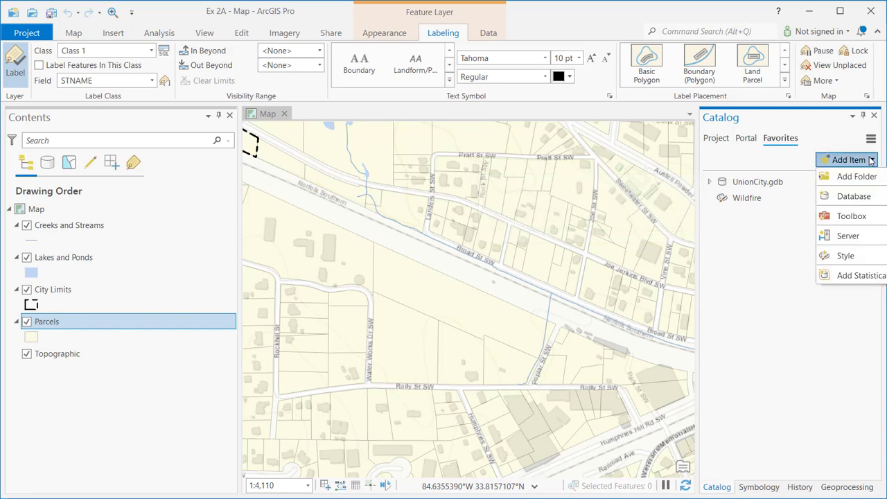
{"action": "left_click", "coordinate": [775, 280]}
{"action": "left_click", "coordinate": [715, 140]}
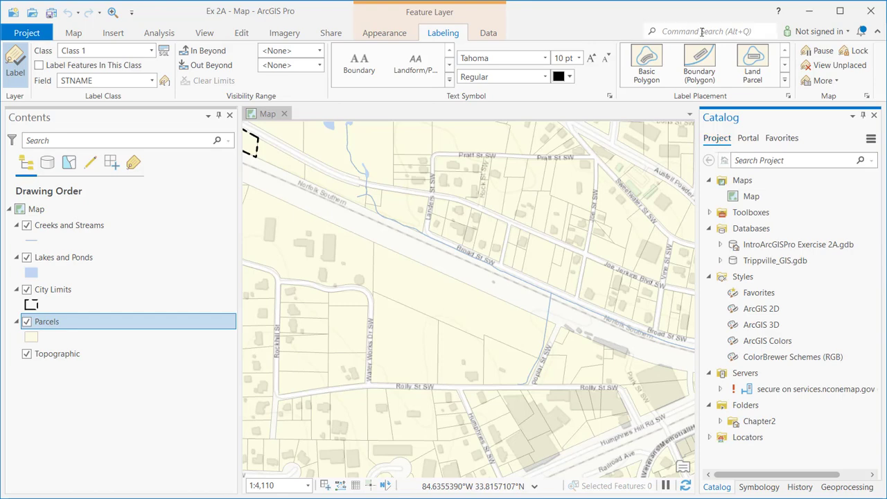
{"action": "left_click", "coordinate": [74, 36]}
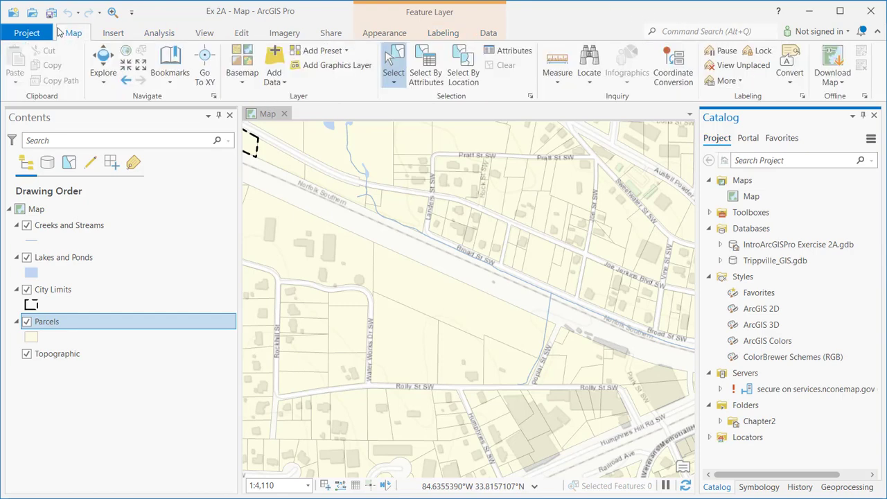